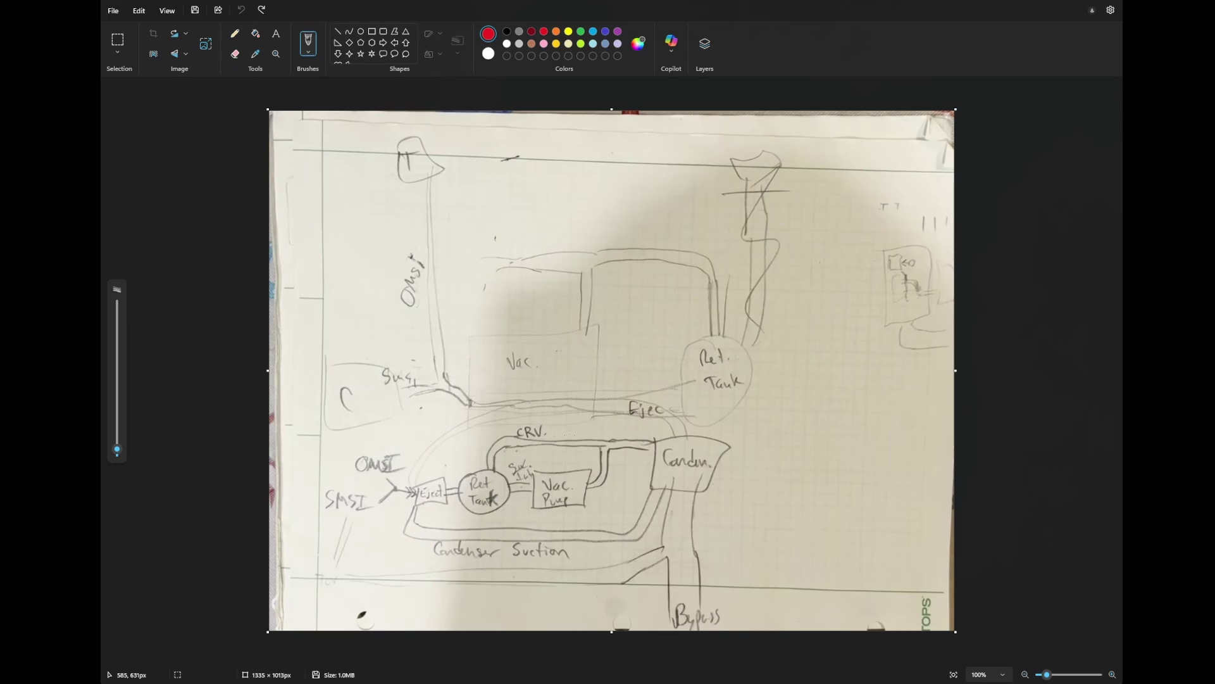
Try a red loop around OMSI and a red oval with a T mark, then undo both
mouse_move(455, 236)
mouse_down()
mouse_move(415, 262)
mouse_move(460, 240)
mouse_up()
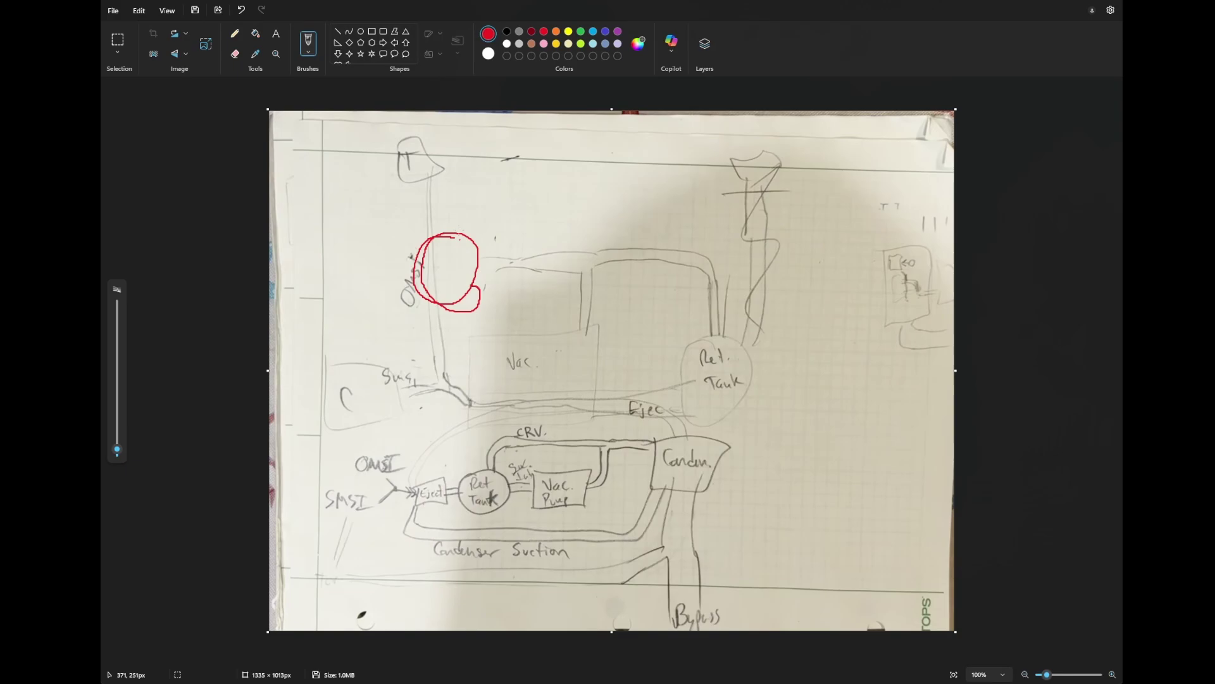
click(243, 10)
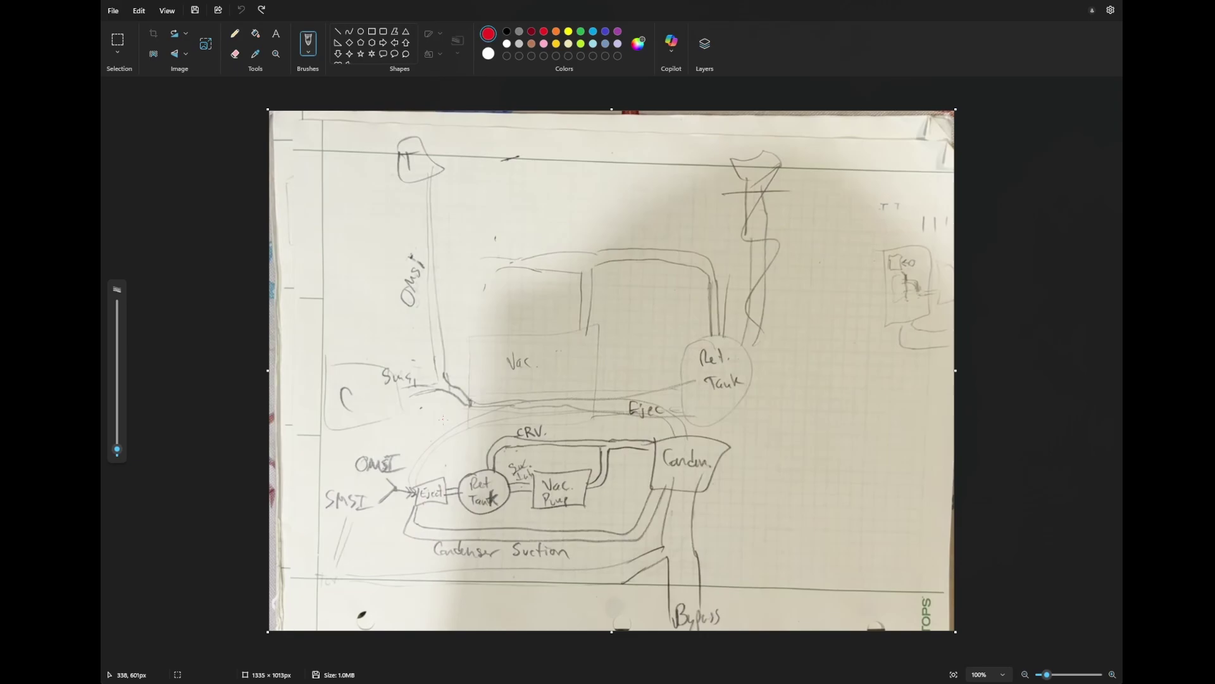
mouse_move(459, 416)
mouse_down()
mouse_move(423, 419)
mouse_move(461, 418)
mouse_move(450, 417)
mouse_up()
drag(442, 418, 445, 428)
key(ctrl+z)
key(ctrl+z)
key(ctrl+z)
key(ctrl+z)
Circle the condenser label, trace the bottom loop to Eject, and slash OMSI in red
mouse_move(702, 439)
mouse_down()
mouse_move(683, 436)
mouse_move(687, 485)
mouse_move(712, 446)
mouse_up()
drag(601, 466, 579, 507)
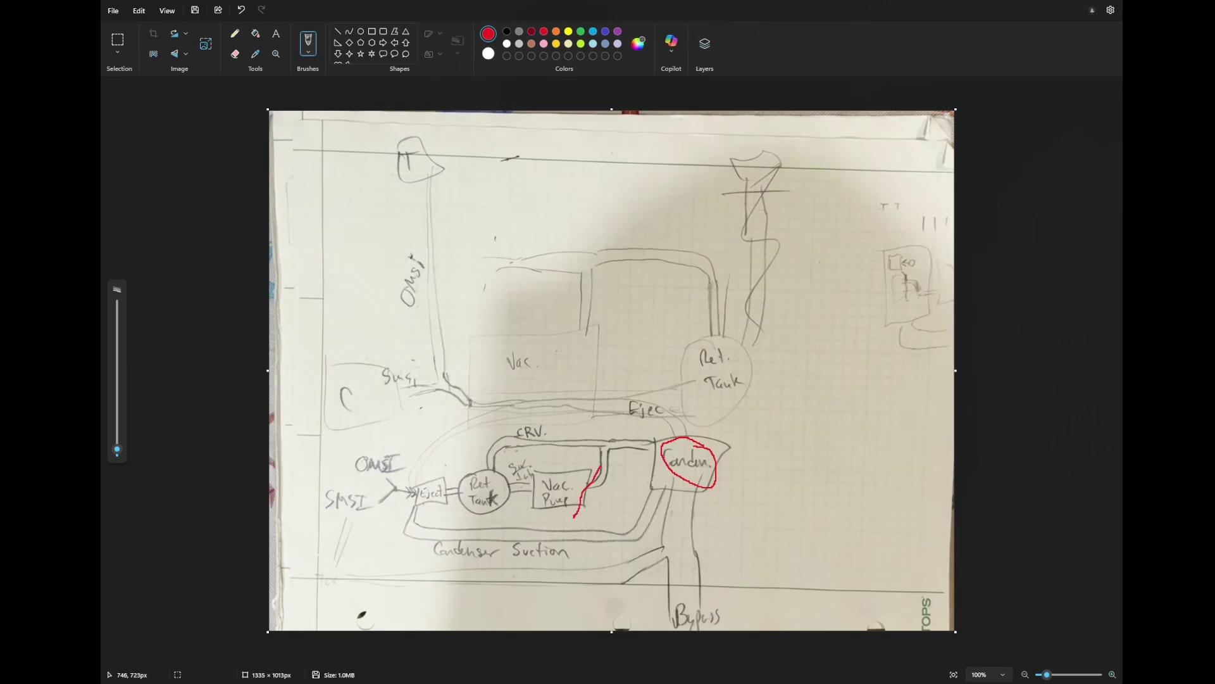
key(ctrl+z)
mouse_move(663, 495)
mouse_down()
mouse_move(607, 531)
mouse_move(431, 529)
mouse_move(412, 526)
mouse_move(429, 497)
mouse_up()
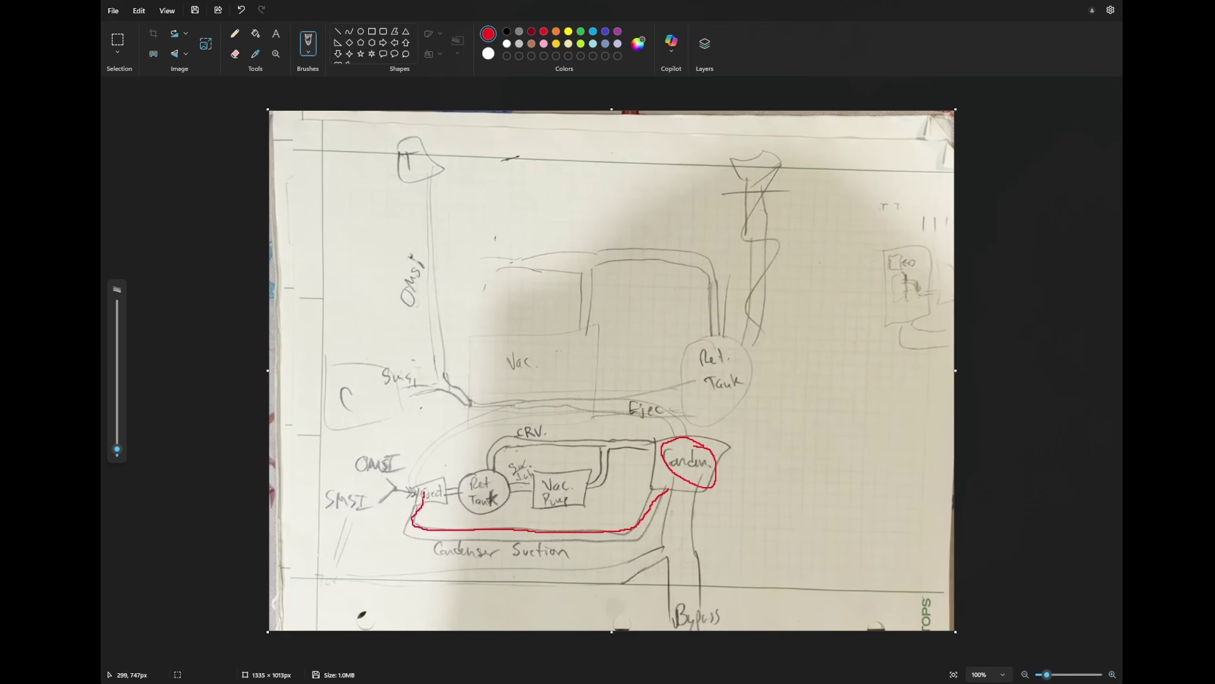
mouse_move(363, 447)
mouse_down()
mouse_move(392, 478)
mouse_move(378, 482)
mouse_up()
Undo all red marks, then redraw the condenser-to-Eject bottom-loop trace and undo it as well
key(ctrl+z)
key(ctrl+z)
key(ctrl+z)
key(ctrl+z)
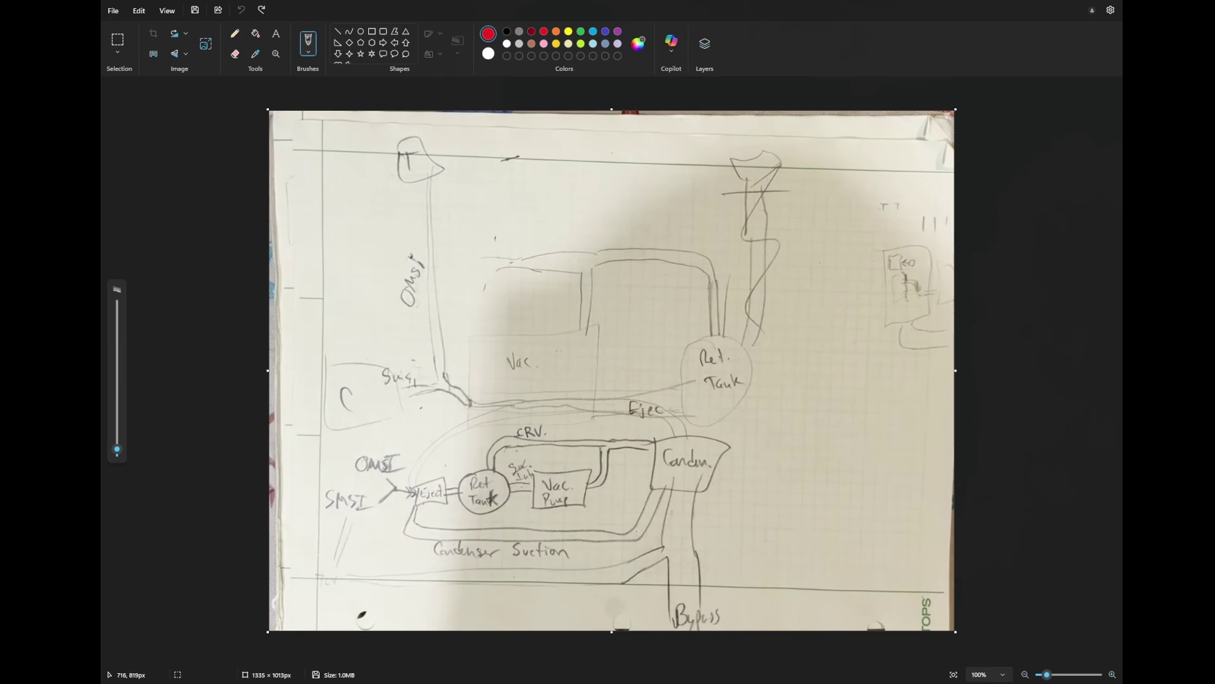
mouse_move(660, 486)
mouse_down()
mouse_move(640, 523)
mouse_move(601, 540)
mouse_move(418, 535)
mouse_move(422, 501)
mouse_up()
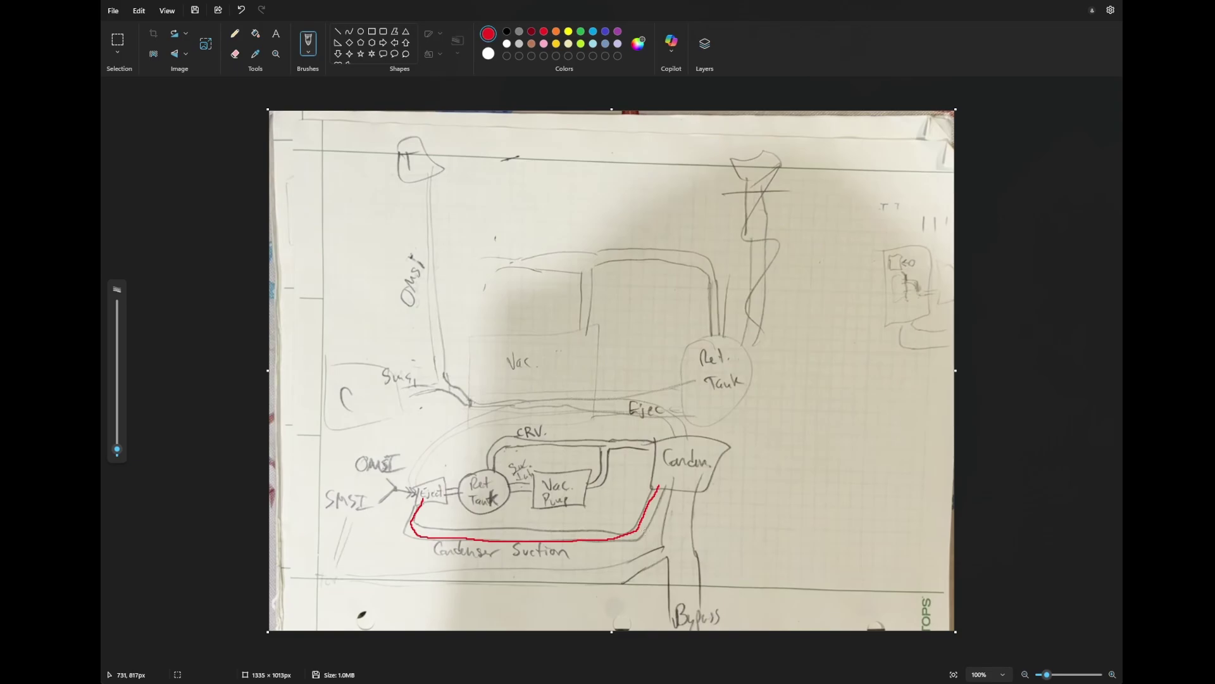
key(ctrl+z)
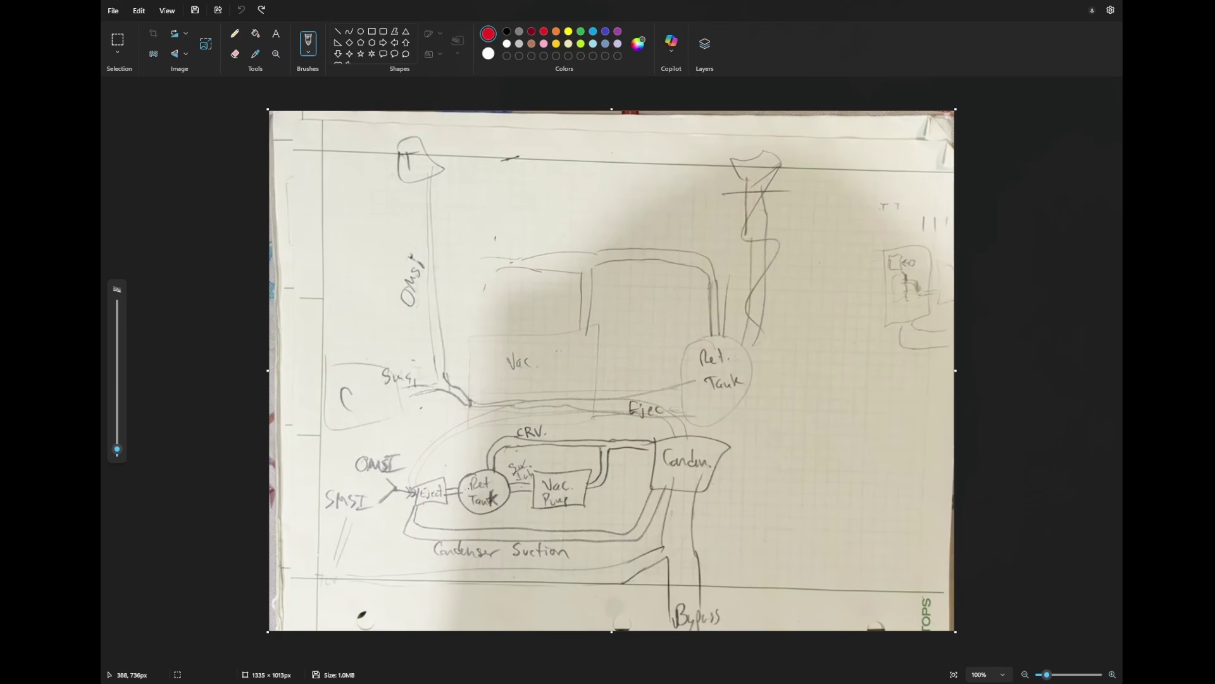
Draw a red underline beneath SMSI and OMSI and a red line through the Eject box
mouse_move(321, 509)
mouse_down()
mouse_move(373, 513)
mouse_move(400, 477)
mouse_up()
drag(409, 494, 444, 500)
Undo the Eject line and underlines, then add a red squiggle in Ret Tank and circle CRV
key(ctrl+z)
key(ctrl+z)
key(ctrl+z)
drag(464, 497, 510, 492)
mouse_move(534, 422)
mouse_down()
mouse_move(514, 443)
mouse_move(545, 439)
mouse_move(546, 424)
mouse_move(520, 418)
mouse_up()
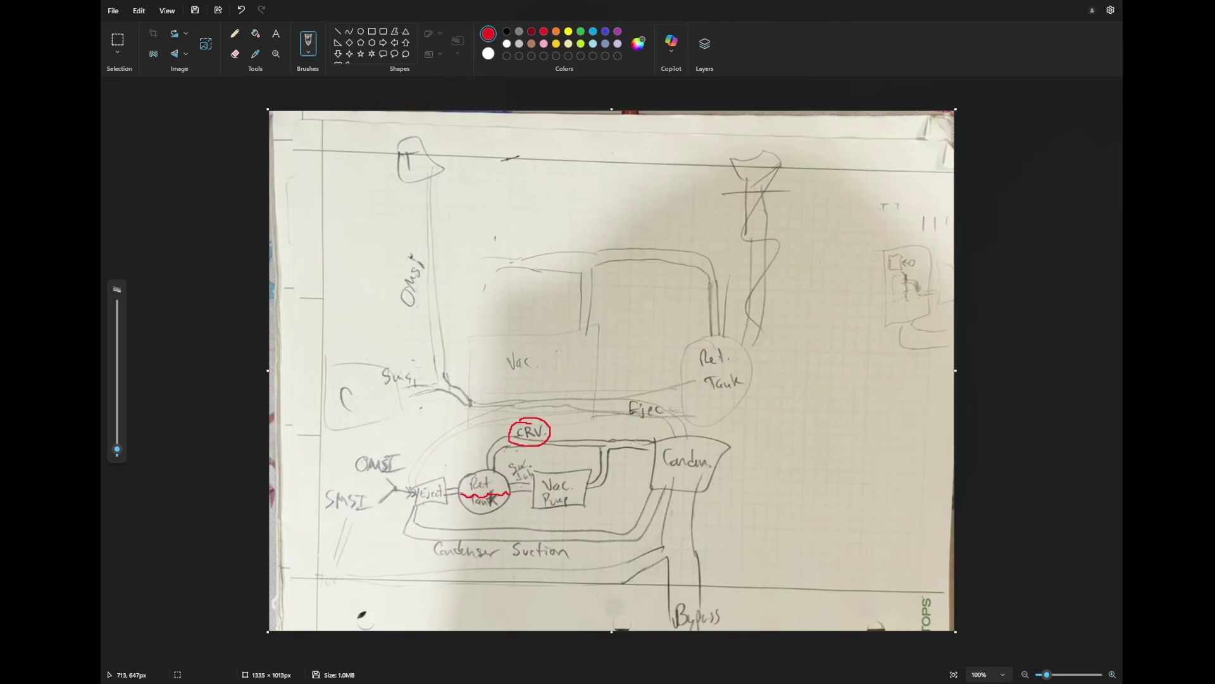
Loop the lower ejector, Ret. Tank and Vac. Pump circuit in red and cross it with an X
mouse_move(467, 408)
mouse_down()
mouse_move(330, 438)
mouse_move(386, 536)
mouse_move(577, 567)
mouse_move(640, 509)
mouse_move(601, 406)
mouse_move(510, 389)
mouse_up()
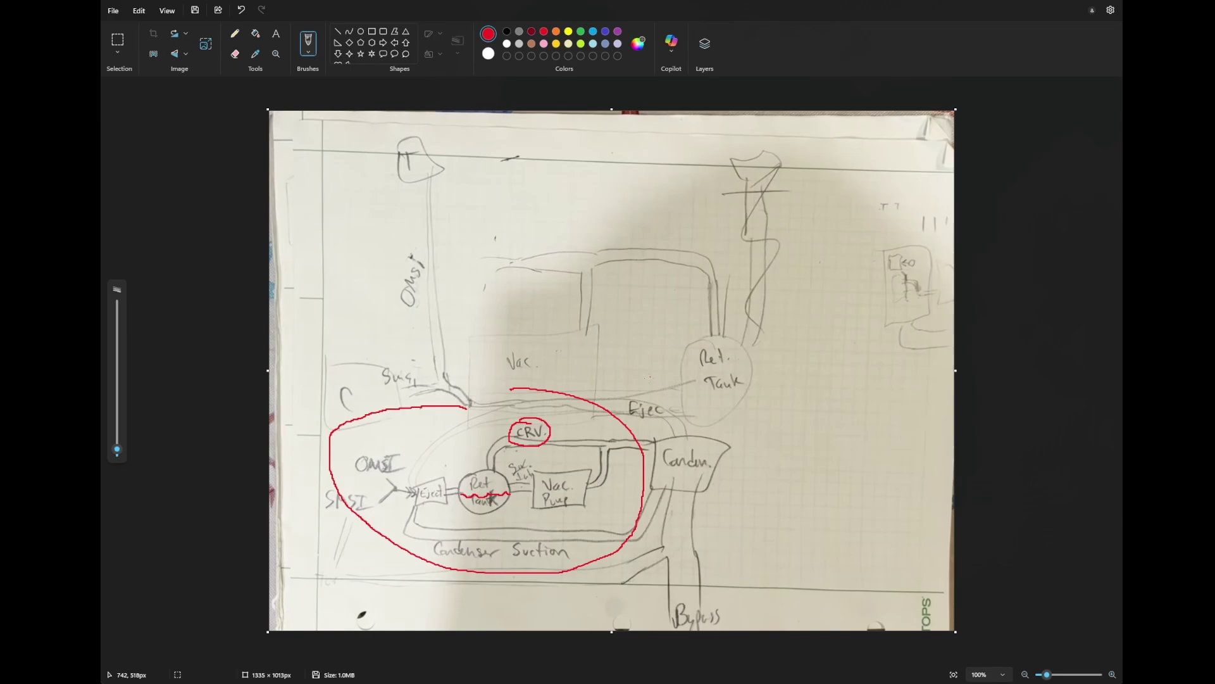
drag(650, 378, 383, 553)
drag(435, 336, 714, 569)
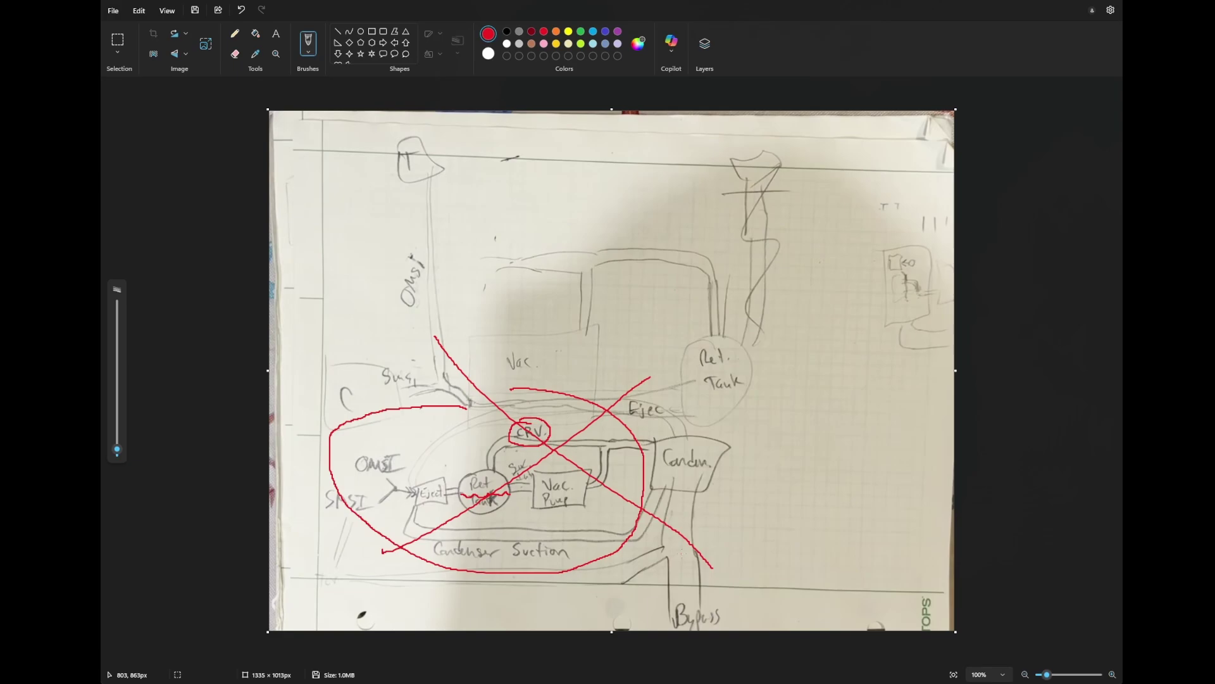
Undo the red X, loop and CRV circle, then draw a red arrow from Eject into Ret Tank
key(ctrl+z)
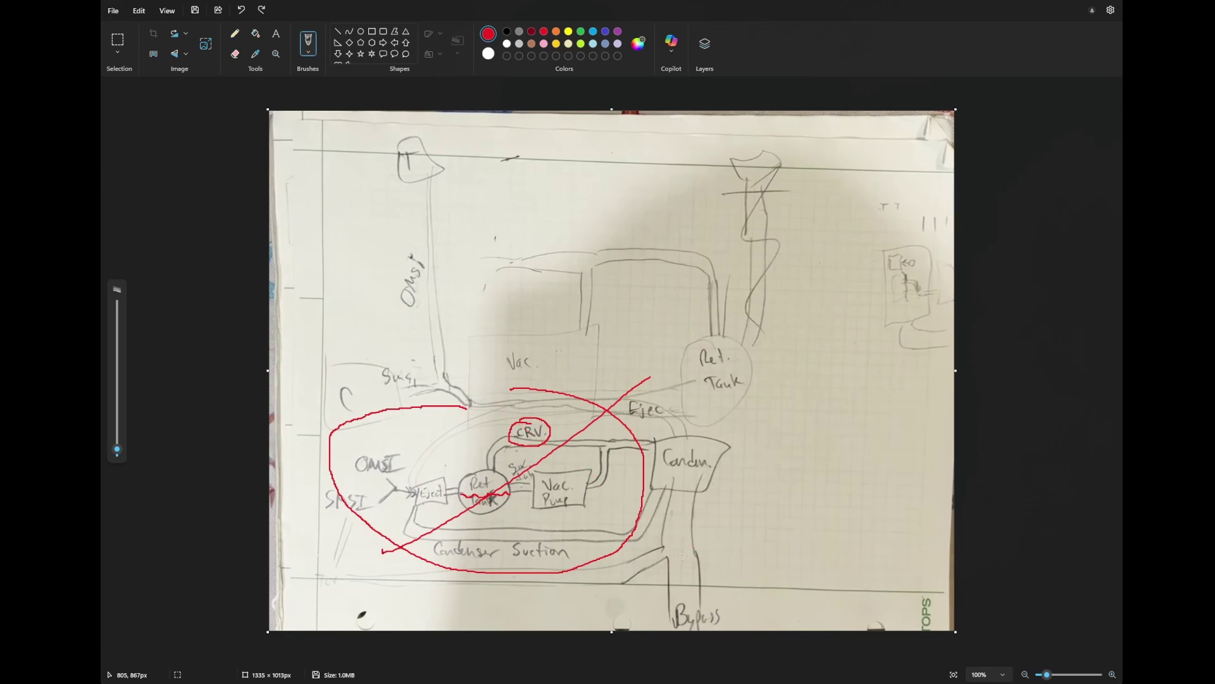
key(ctrl+z)
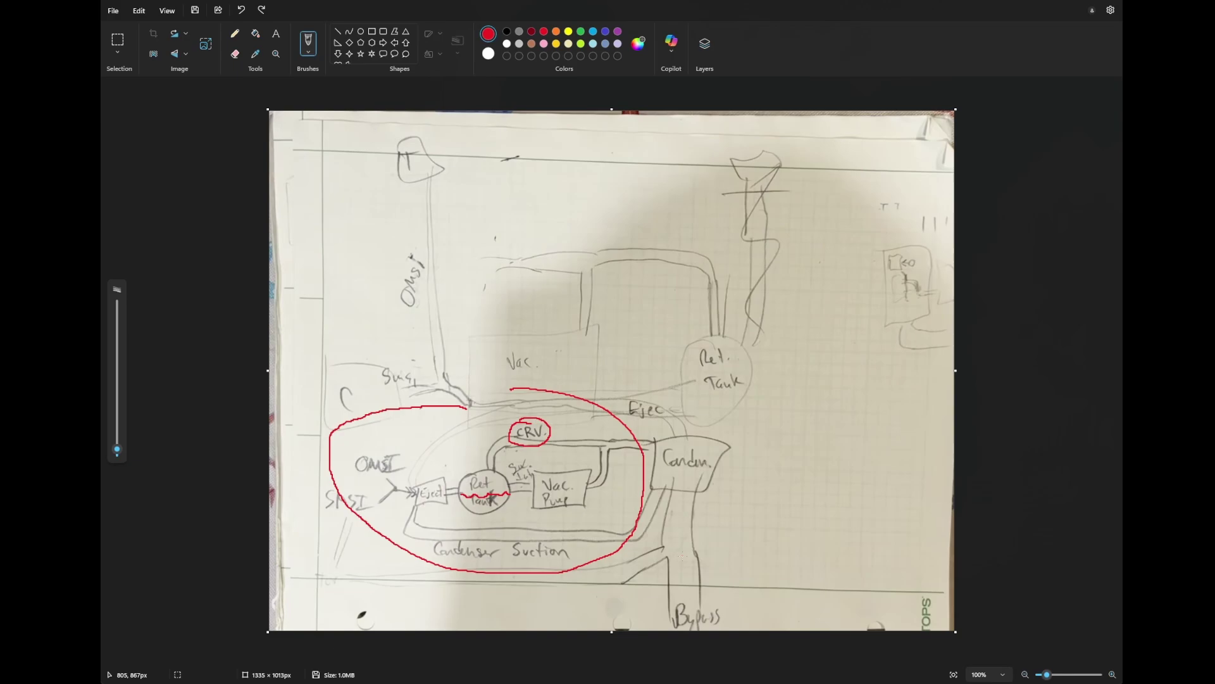
key(ctrl+z)
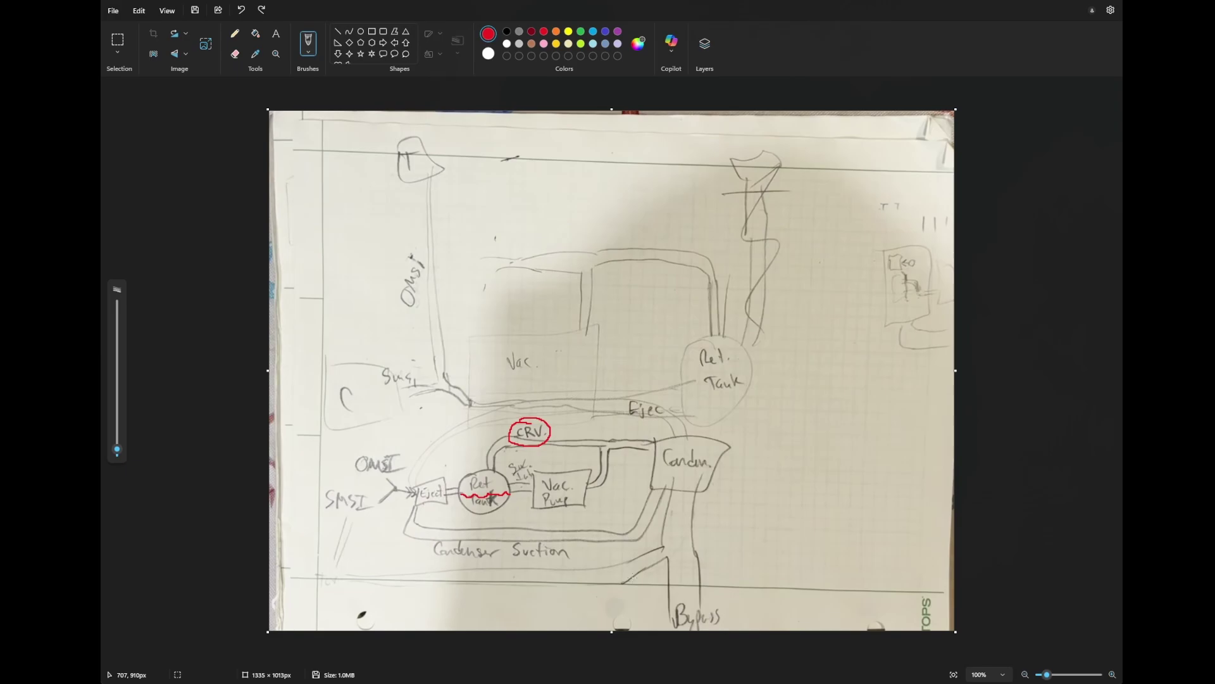
key(ctrl+y)
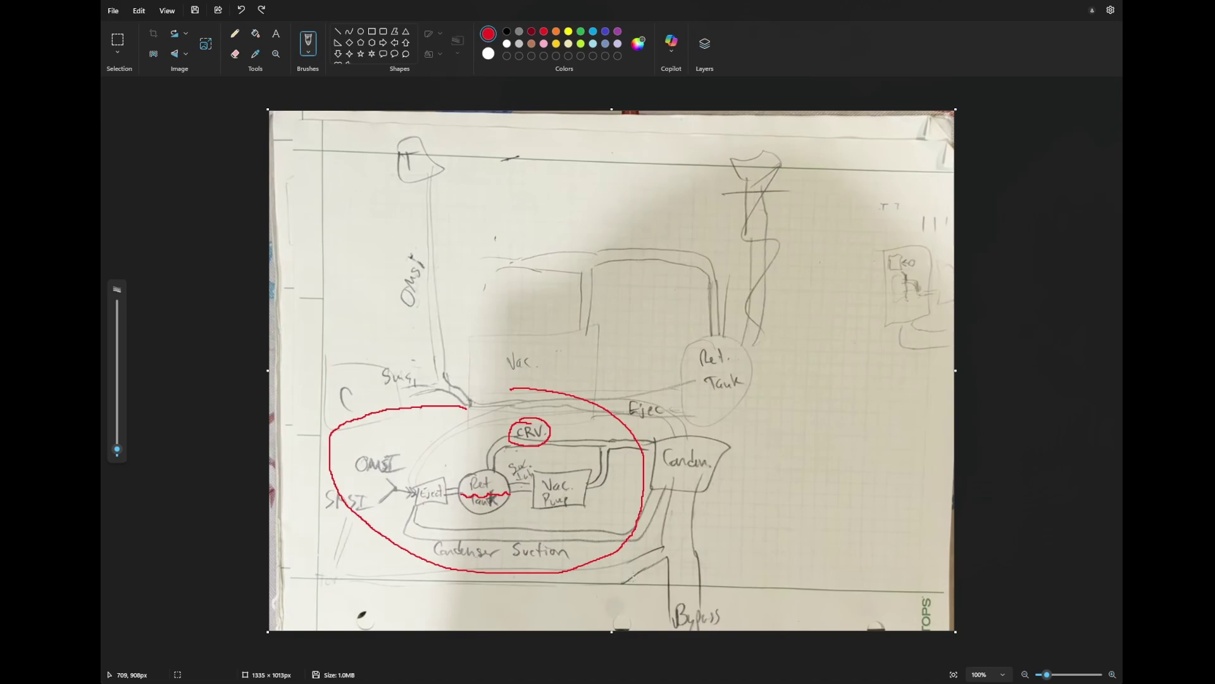
key(ctrl+z)
key(ctrl+z)
key(ctrl+z)
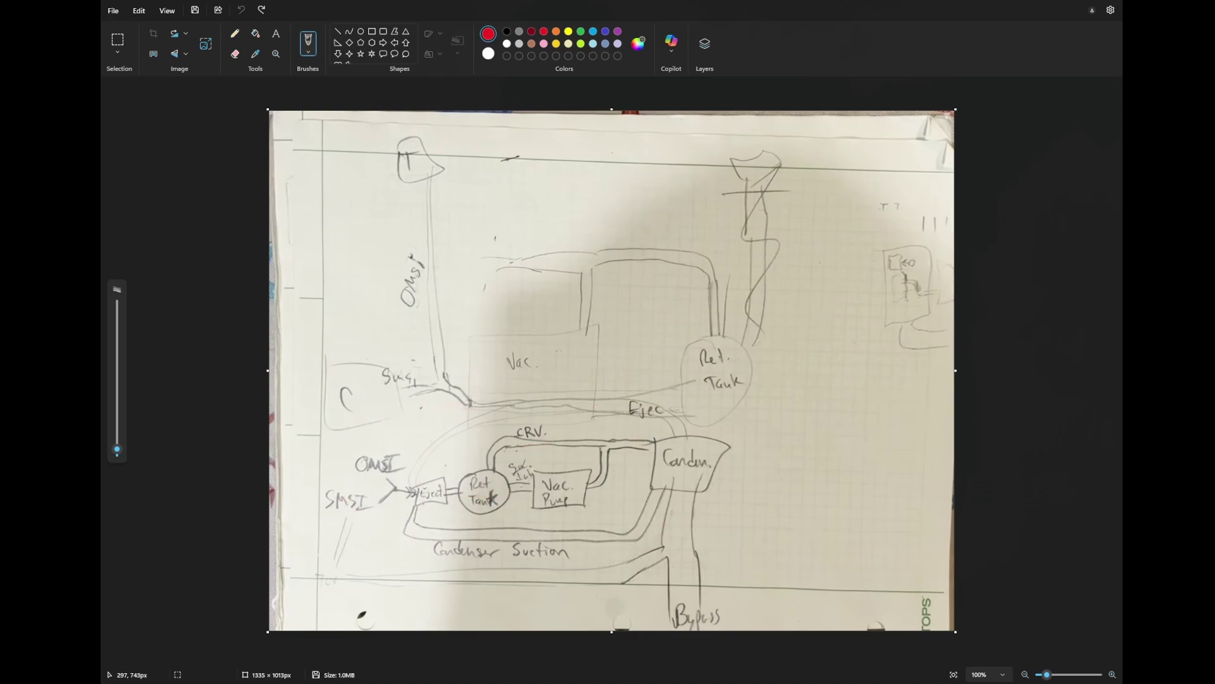
mouse_move(421, 494)
mouse_down()
mouse_move(487, 488)
mouse_move(489, 447)
mouse_move(506, 439)
mouse_move(668, 456)
mouse_up()
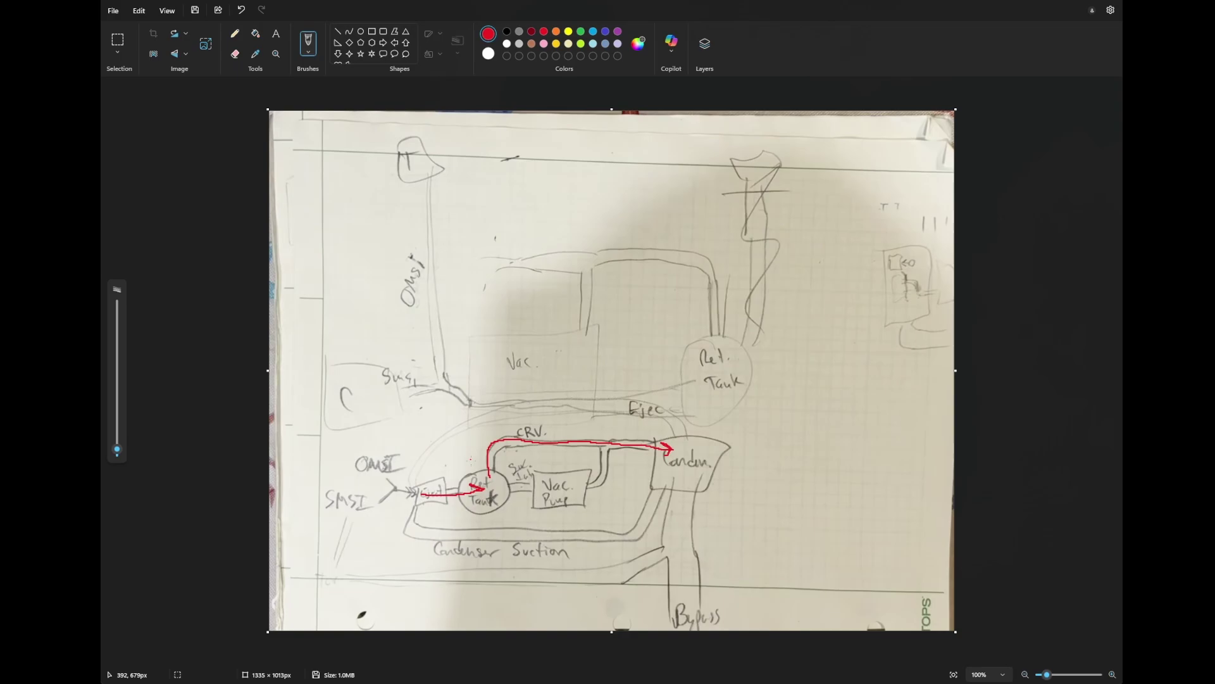
Draw a red arrow from Ret. Tank into Vac. Pump and trace the condenser suction return loop
mouse_move(498, 489)
mouse_down()
mouse_move(600, 487)
mouse_move(604, 448)
mouse_move(627, 442)
mouse_move(620, 451)
mouse_up()
drag(669, 288, 661, 299)
mouse_move(663, 484)
mouse_down()
mouse_move(655, 512)
mouse_move(626, 533)
mouse_move(457, 544)
mouse_move(418, 497)
mouse_up()
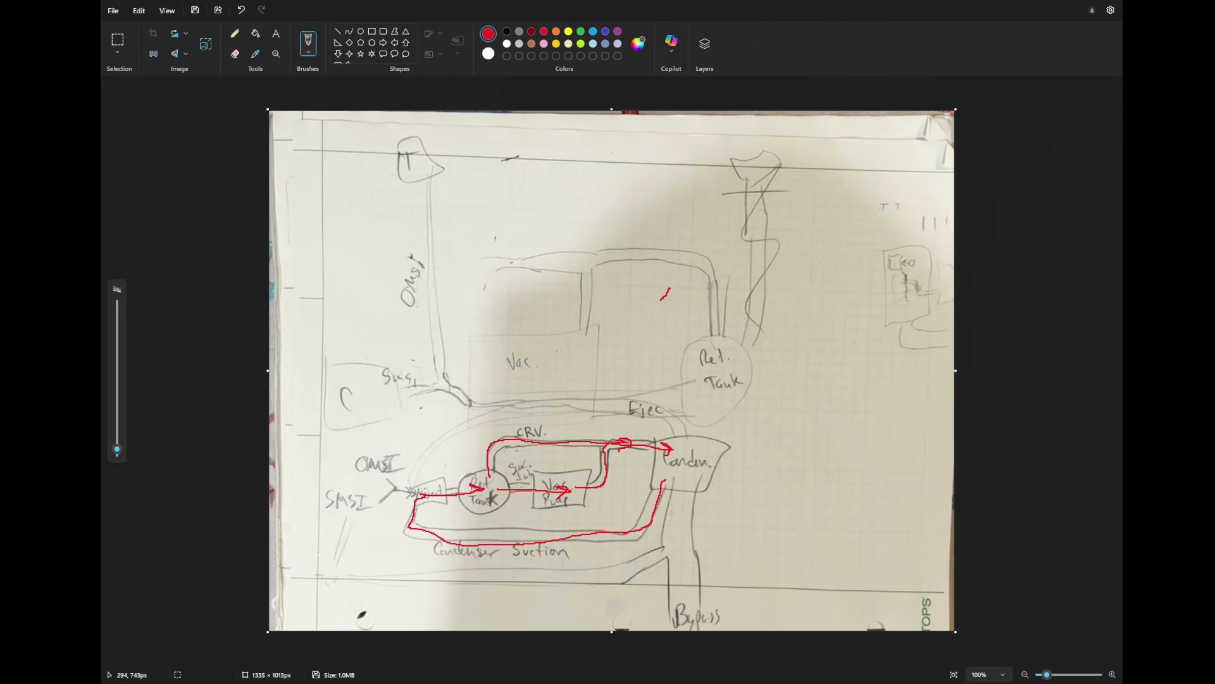
Mark the OMSI/SMSI inlets and the tank-to-Condn. path in red, then undo most strokes
mouse_move(378, 453)
mouse_down()
mouse_move(405, 491)
mouse_move(383, 467)
mouse_move(453, 488)
mouse_move(417, 491)
mouse_move(483, 484)
mouse_move(506, 437)
mouse_move(554, 436)
mouse_up()
mouse_move(474, 481)
mouse_down()
mouse_move(493, 455)
mouse_move(531, 477)
mouse_move(601, 470)
mouse_move(678, 439)
mouse_move(709, 444)
mouse_up()
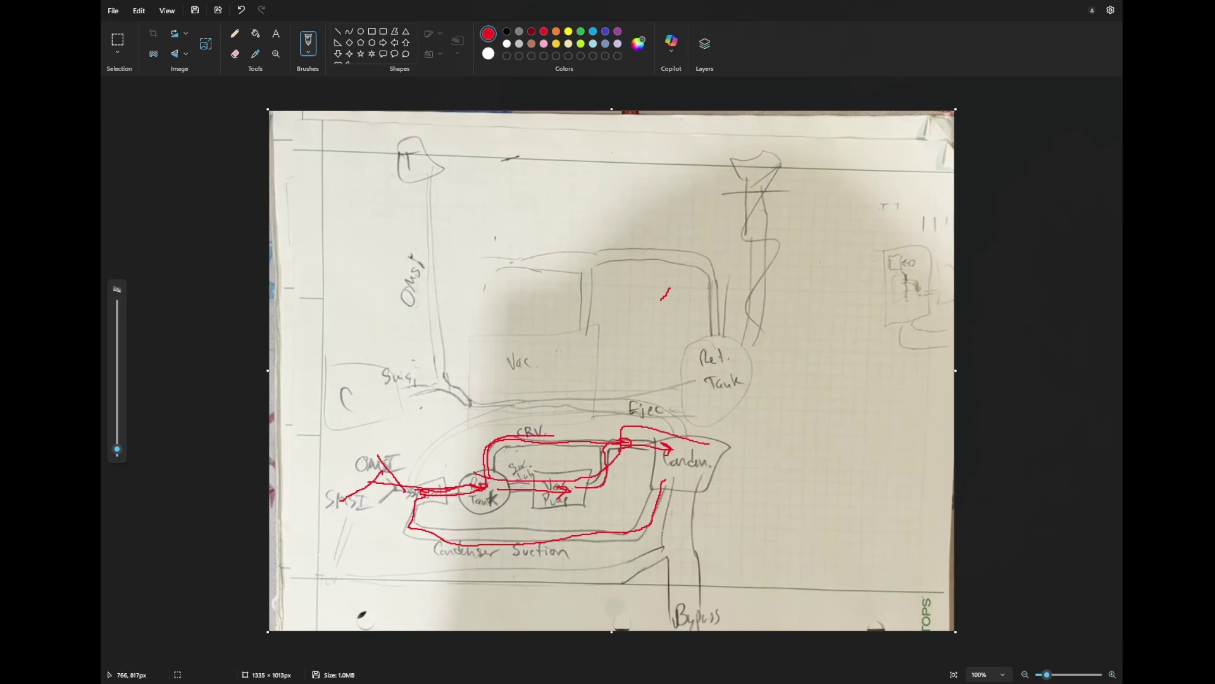
key(ctrl+z)
key(ctrl+z)
key(ctrl+z)
key(ctrl+z)
key(ctrl+z)
key(ctrl+z)
key(ctrl+z)
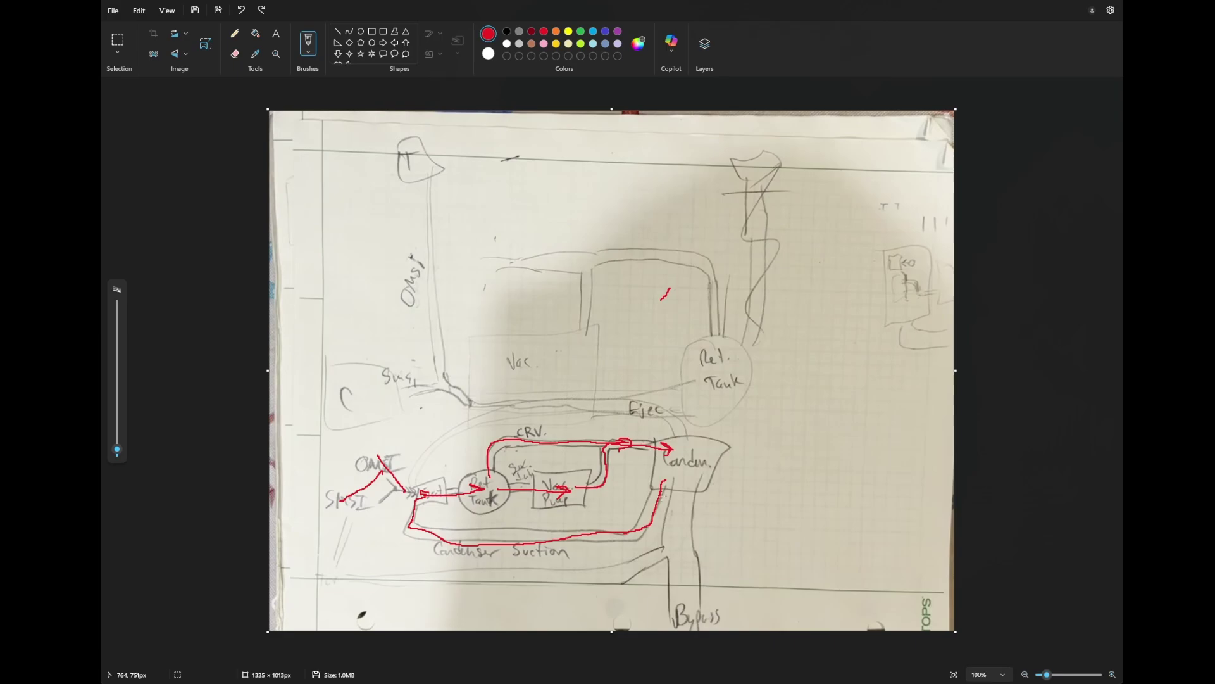
key(ctrl+z)
key(ctrl+z)
key(ctrl+z)
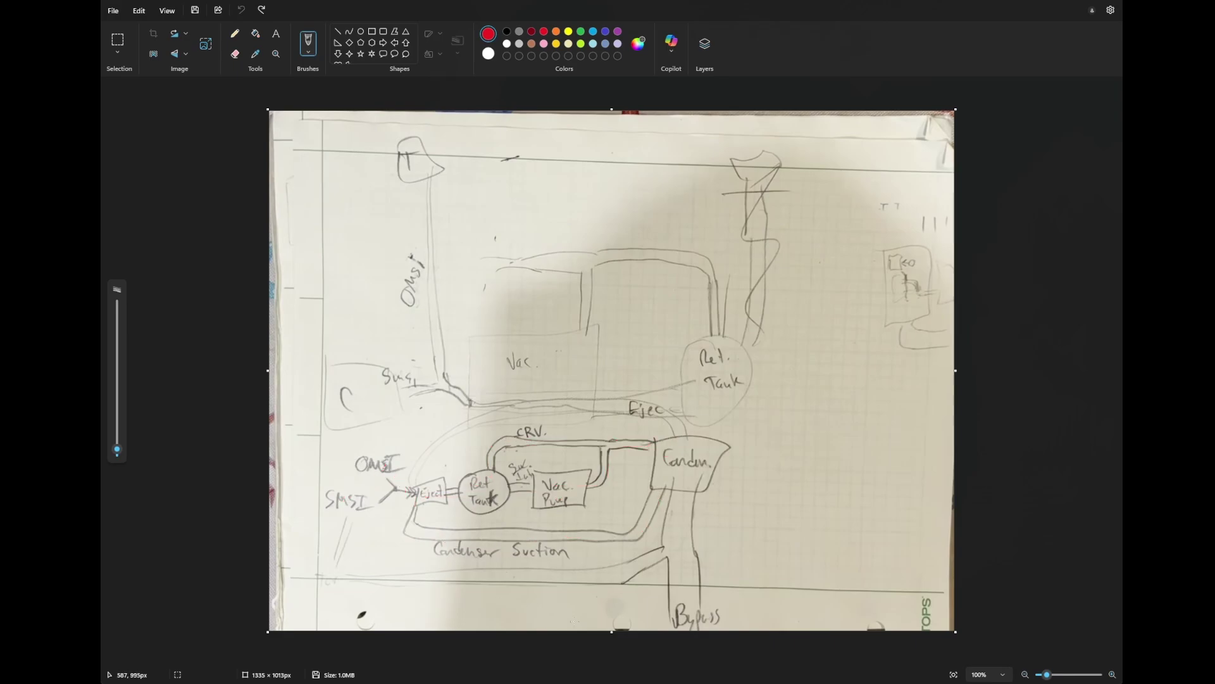
drag(578, 552, 546, 563)
key(ctrl+z)
mouse_move(556, 451)
mouse_down()
mouse_move(529, 489)
mouse_move(592, 457)
mouse_move(531, 462)
mouse_up()
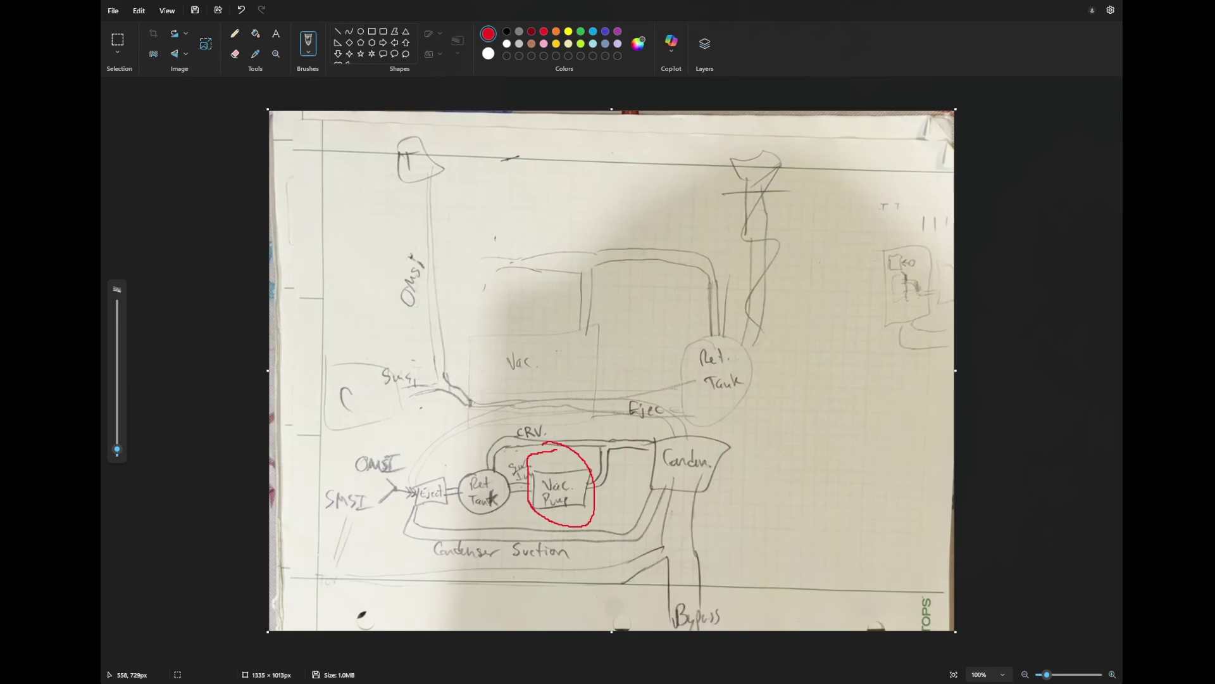
key(ctrl+z)
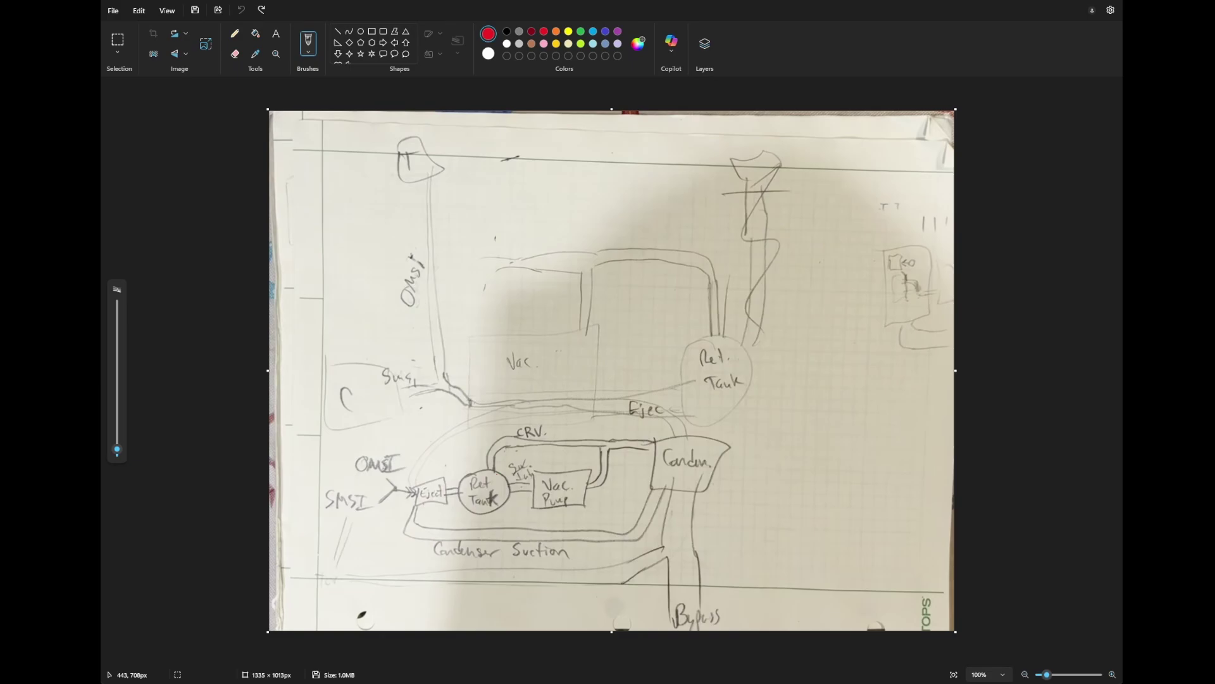
Draw the red CRV arrow from Ret. Tank to the condenser and circle both in red
mouse_move(498, 464)
mouse_down()
mouse_move(510, 445)
mouse_move(640, 440)
mouse_move(631, 434)
mouse_up()
drag(681, 441, 683, 442)
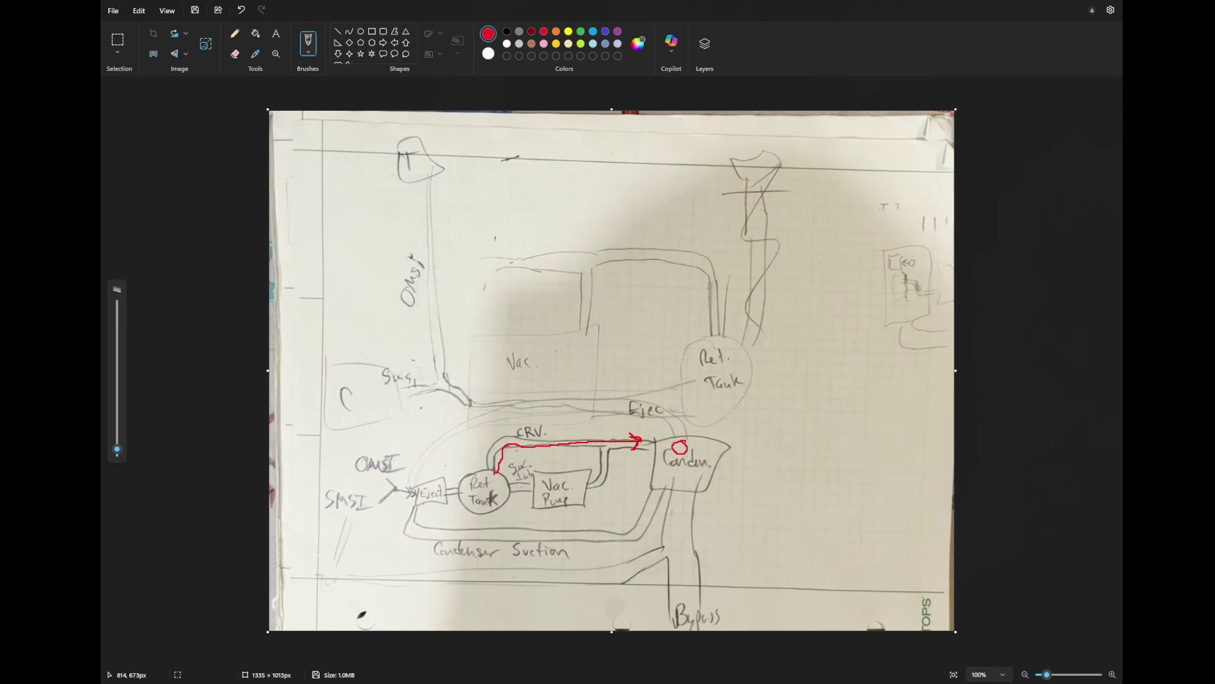
drag(699, 443, 696, 464)
drag(498, 481, 490, 490)
mouse_move(497, 468)
mouse_down()
mouse_move(471, 467)
mouse_move(500, 477)
mouse_up()
mouse_move(691, 412)
mouse_down()
mouse_move(649, 422)
mouse_move(713, 411)
mouse_up()
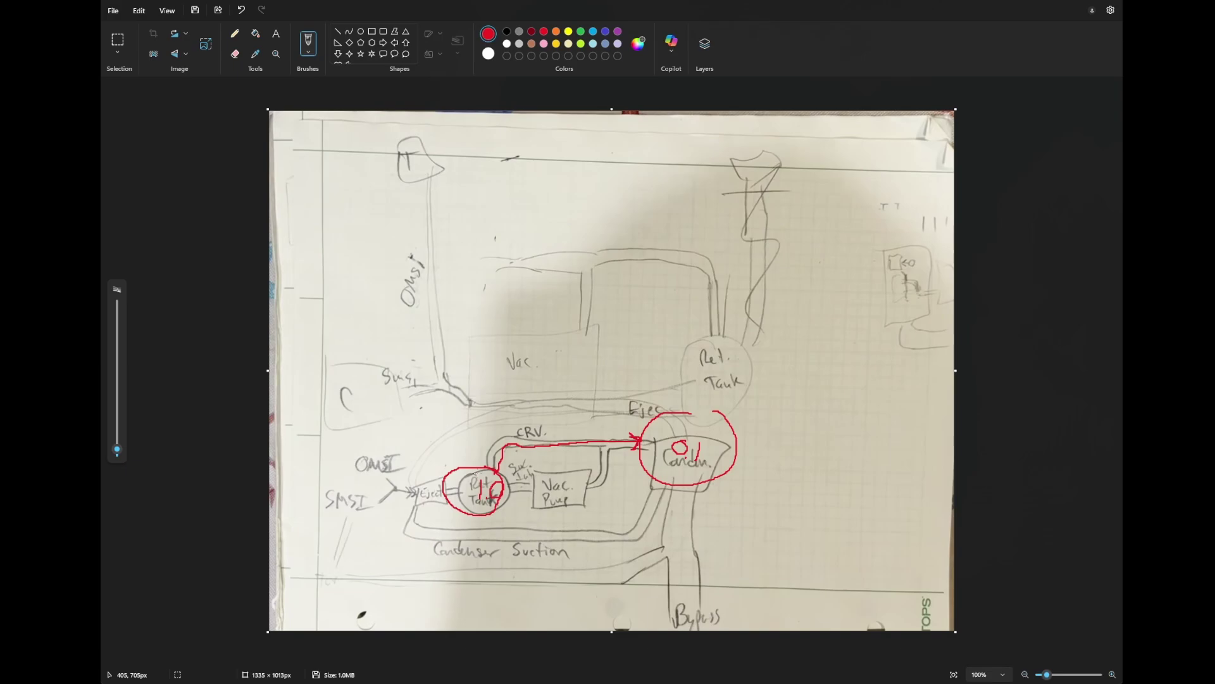
mouse_move(488, 471)
mouse_down()
mouse_move(493, 439)
mouse_move(633, 435)
mouse_move(637, 456)
mouse_up()
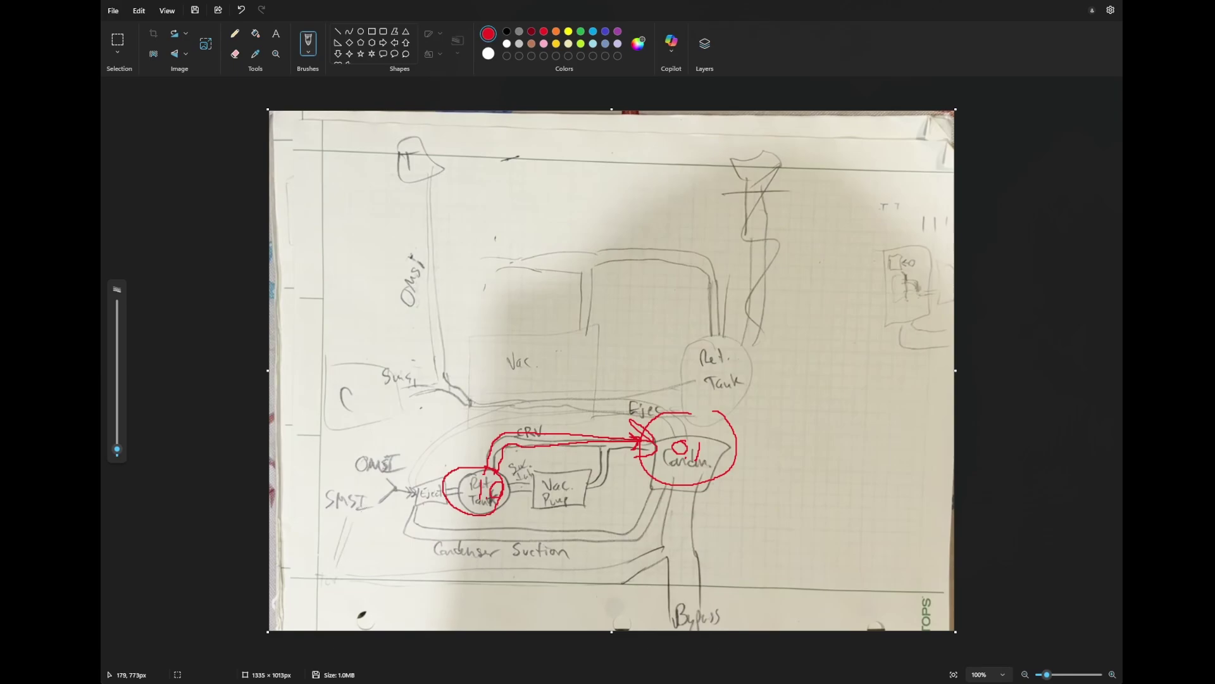
Add a bold hooked red arrow pointing upward beside OMSI
mouse_move(397, 452)
mouse_down()
mouse_move(394, 484)
mouse_move(350, 490)
mouse_move(433, 491)
mouse_up()
mouse_move(400, 493)
mouse_down()
mouse_move(392, 415)
mouse_move(406, 433)
mouse_up()
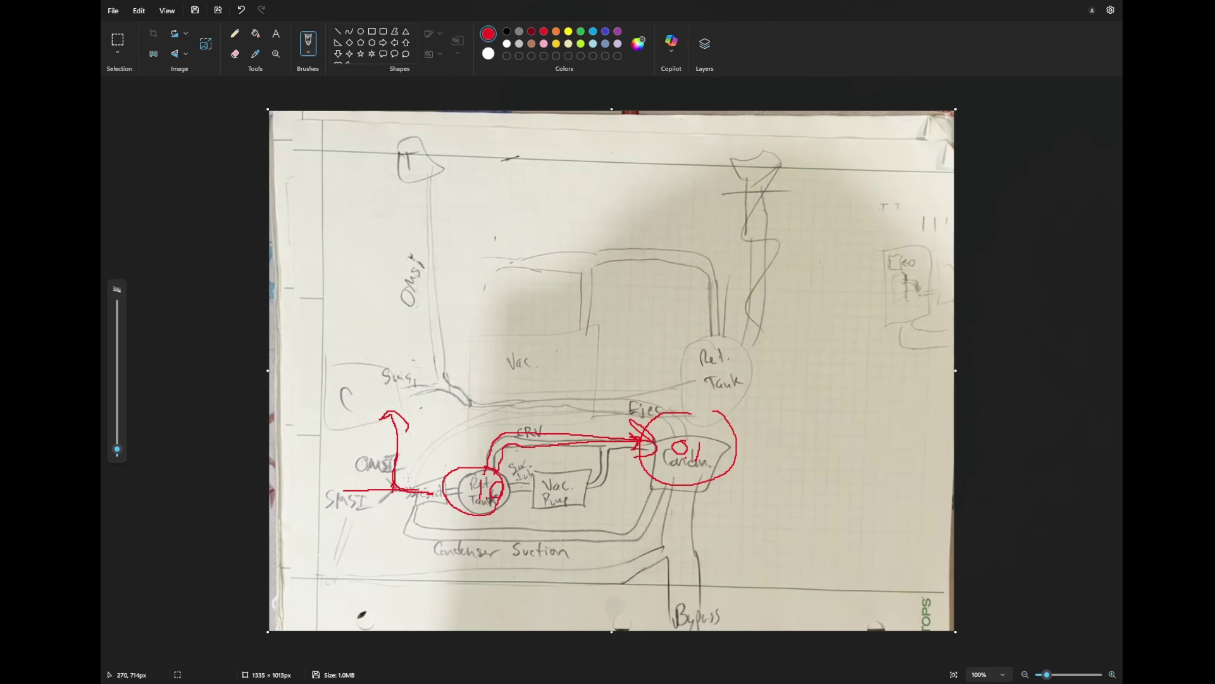
mouse_move(345, 492)
mouse_down()
mouse_move(397, 456)
mouse_move(404, 425)
mouse_move(415, 434)
mouse_move(397, 484)
mouse_move(383, 487)
mouse_up()
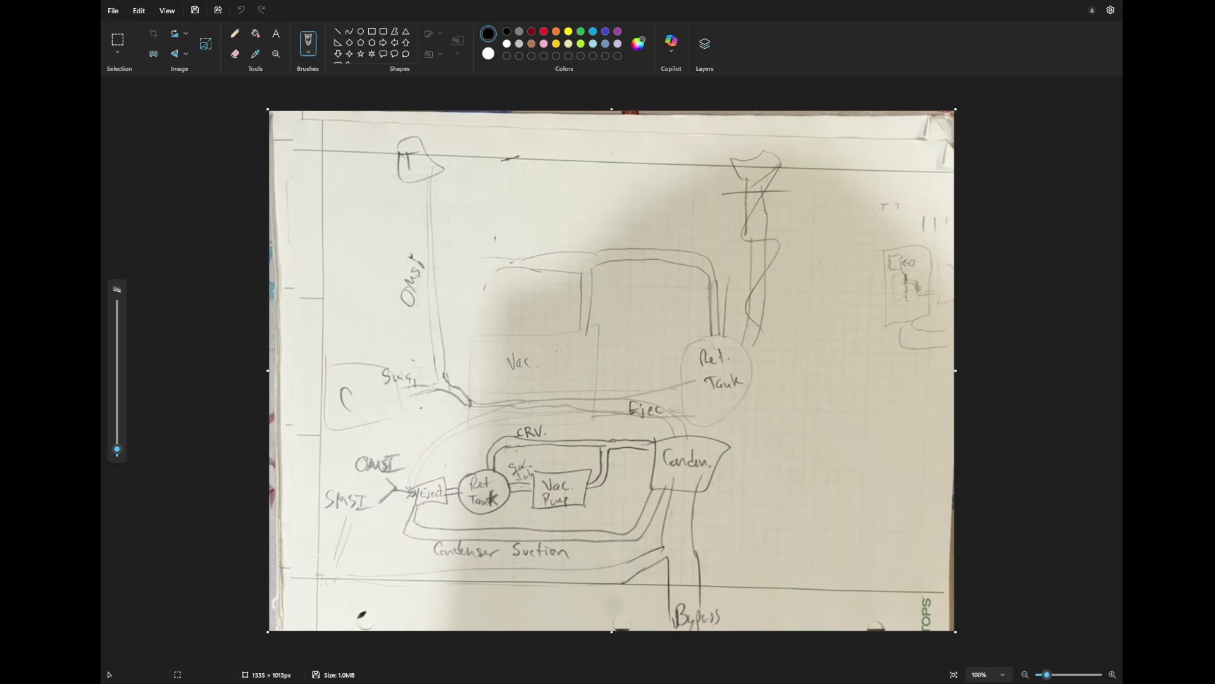
Switch to bright red, add small loops on the condenser and Ret. Tank, and draw the inlet arrow
click(532, 31)
click(544, 32)
drag(690, 450, 707, 460)
drag(496, 489, 494, 498)
drag(389, 494, 463, 494)
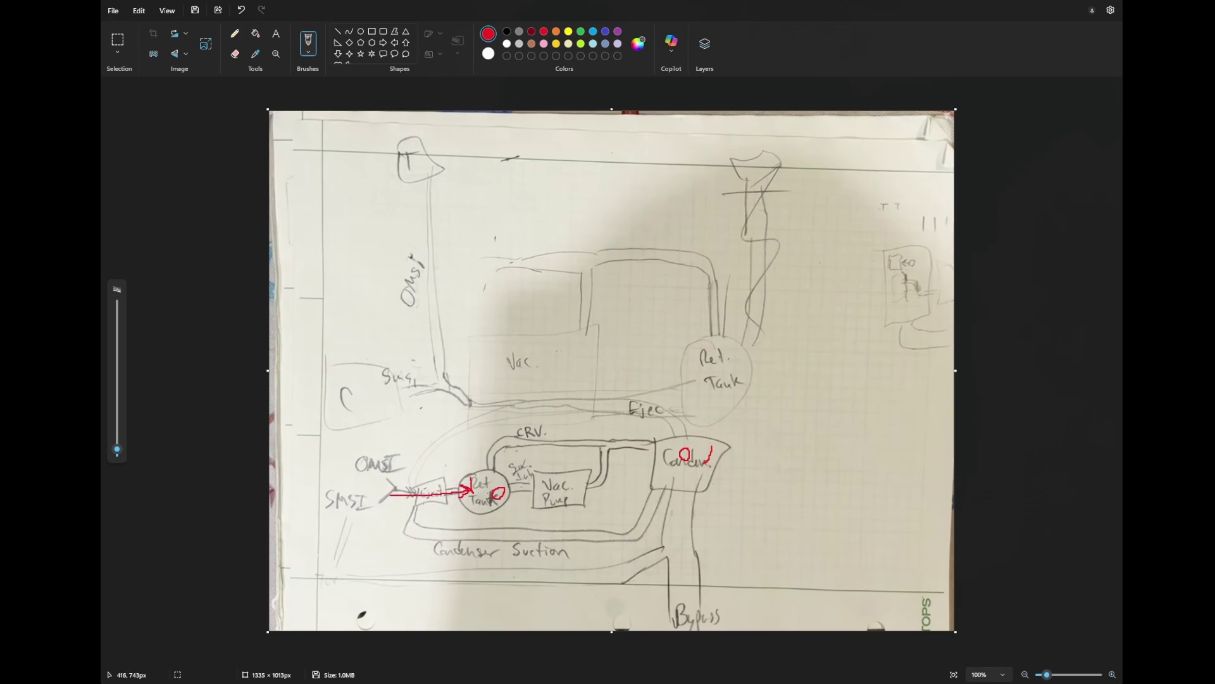
Trace the CRV line from Ret. Tank to the condenser and circle both in red
mouse_move(484, 481)
mouse_down()
mouse_move(522, 438)
mouse_move(669, 441)
mouse_up()
mouse_move(712, 435)
mouse_down()
mouse_move(685, 436)
mouse_move(738, 459)
mouse_move(708, 435)
mouse_up()
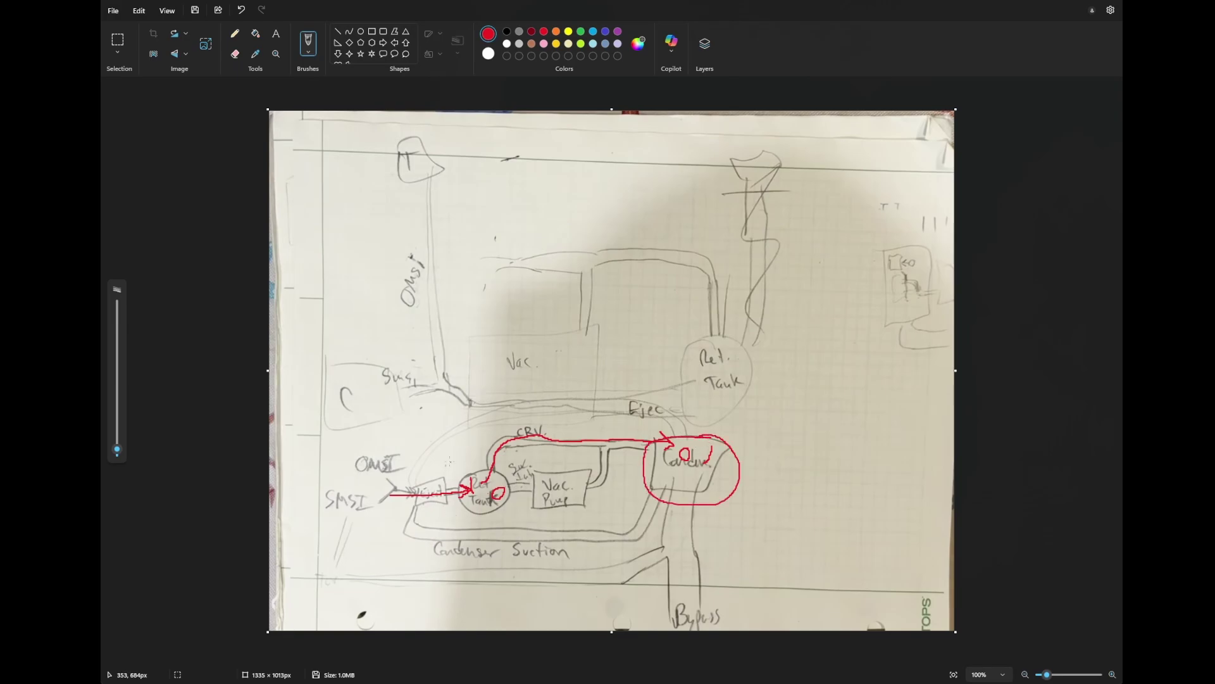
mouse_move(482, 461)
mouse_down()
mouse_move(470, 521)
mouse_move(458, 455)
mouse_up()
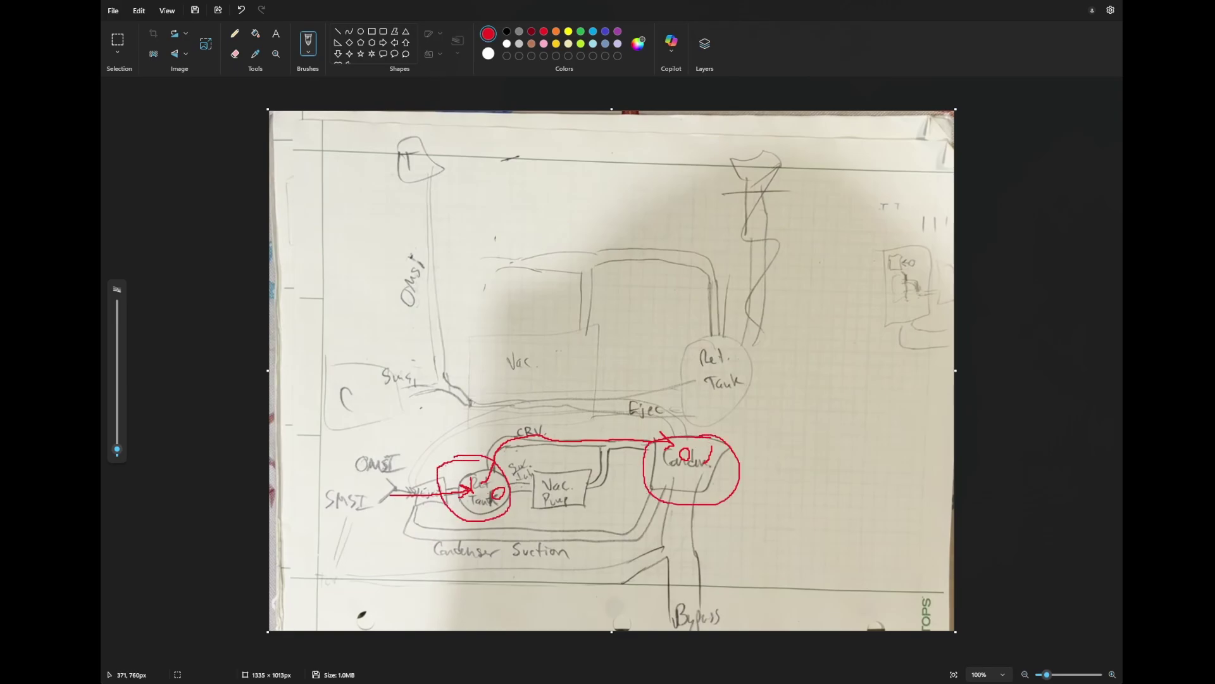